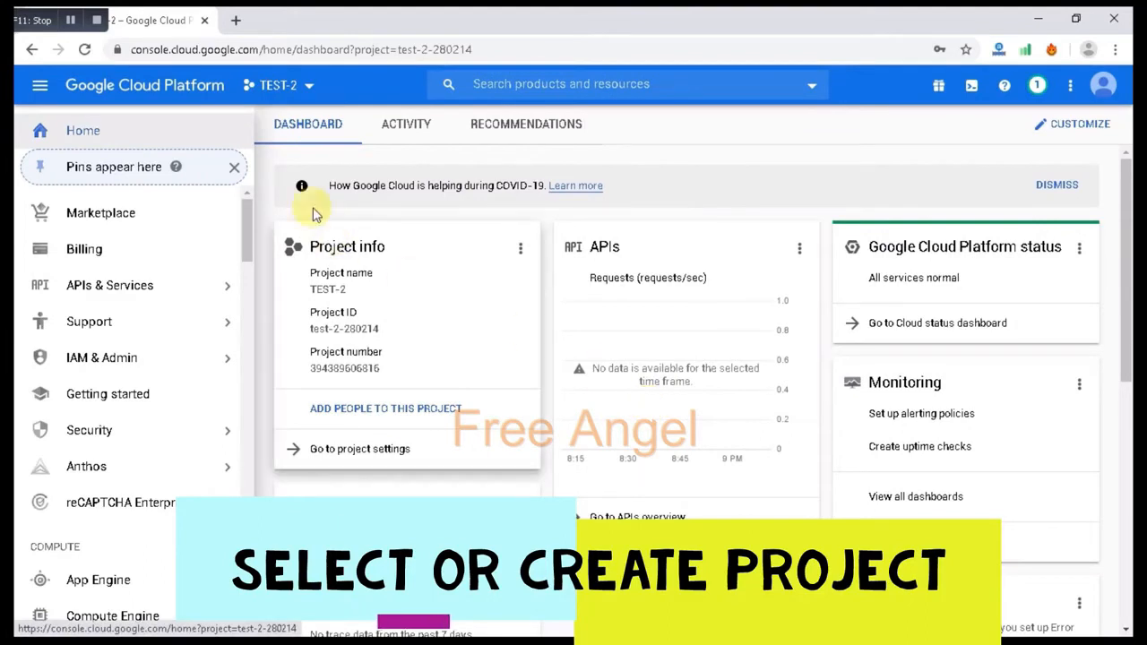
Step: Create a new project named TEST-3 with no organization as its location
left_click(307, 90)
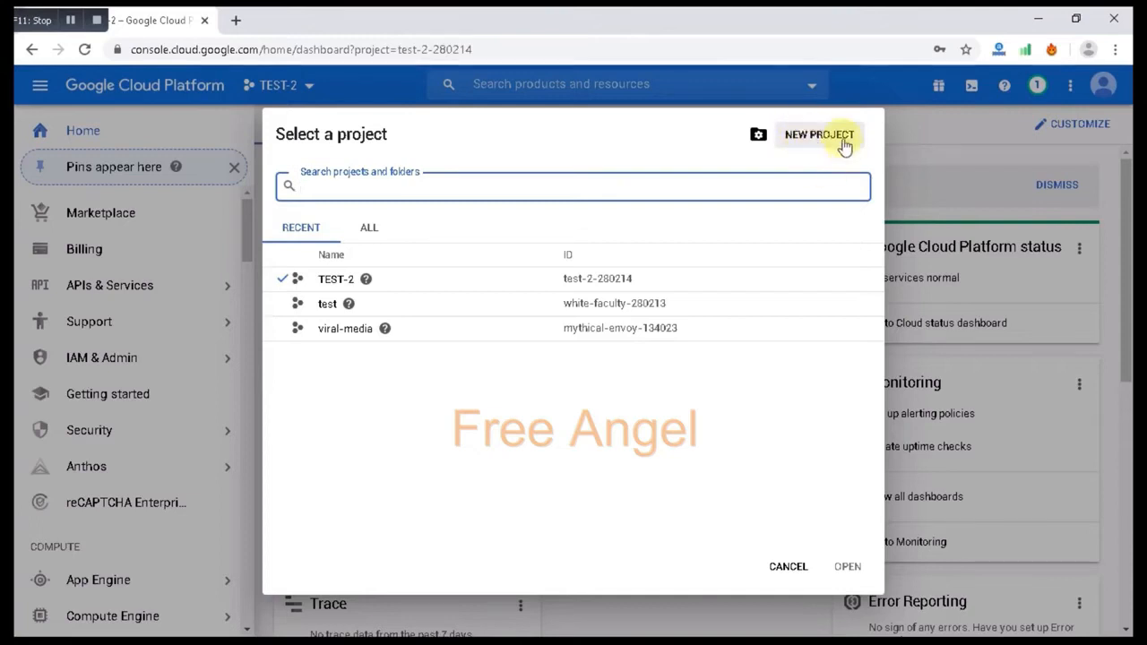
left_click(819, 136)
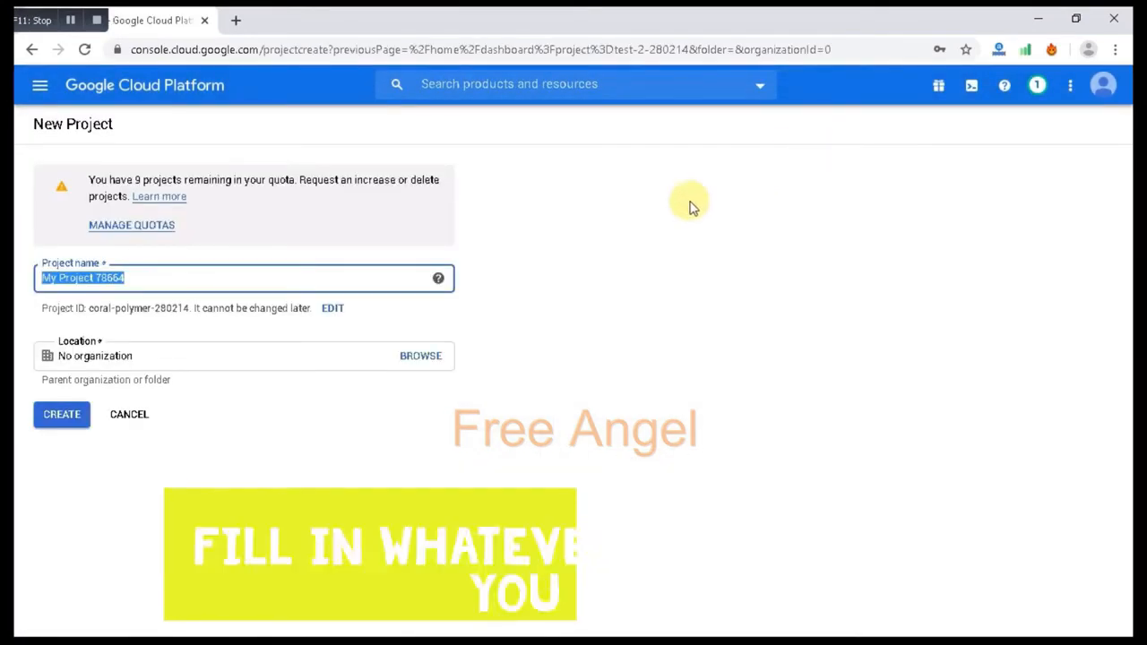
left_click(151, 276)
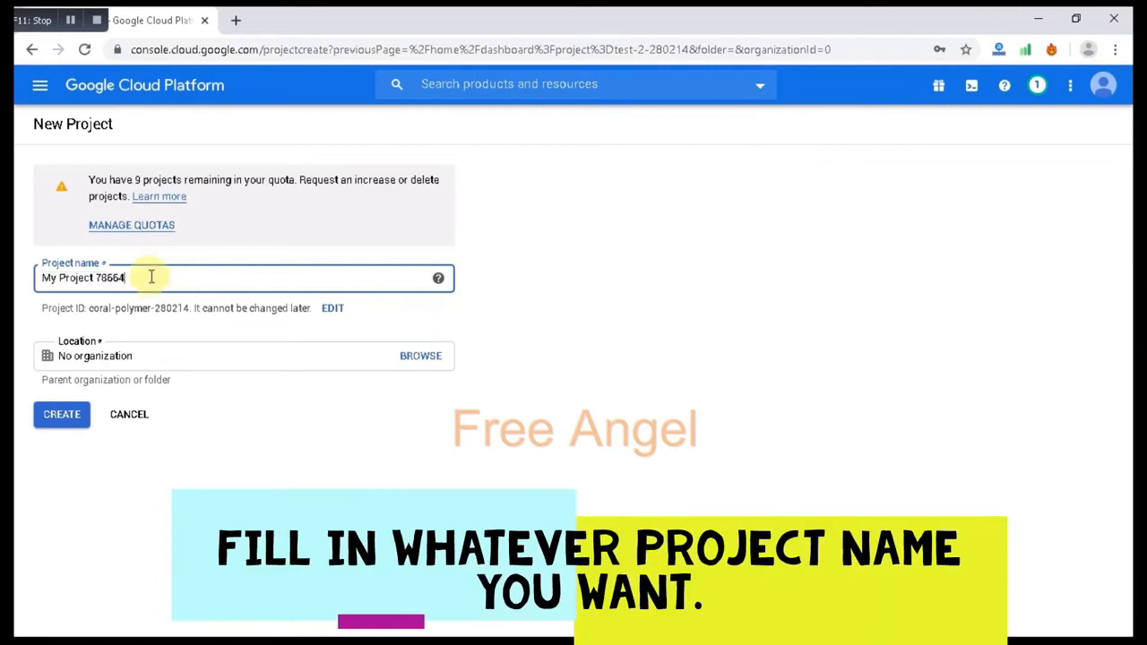
triple_click(151, 277)
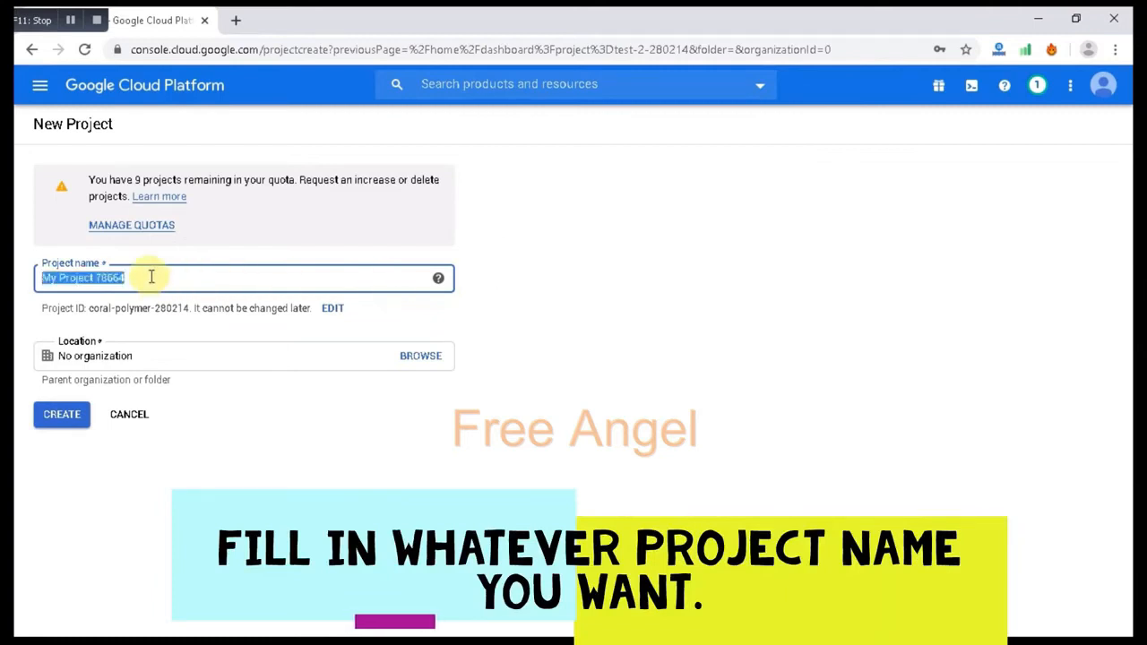
type("TEST0")
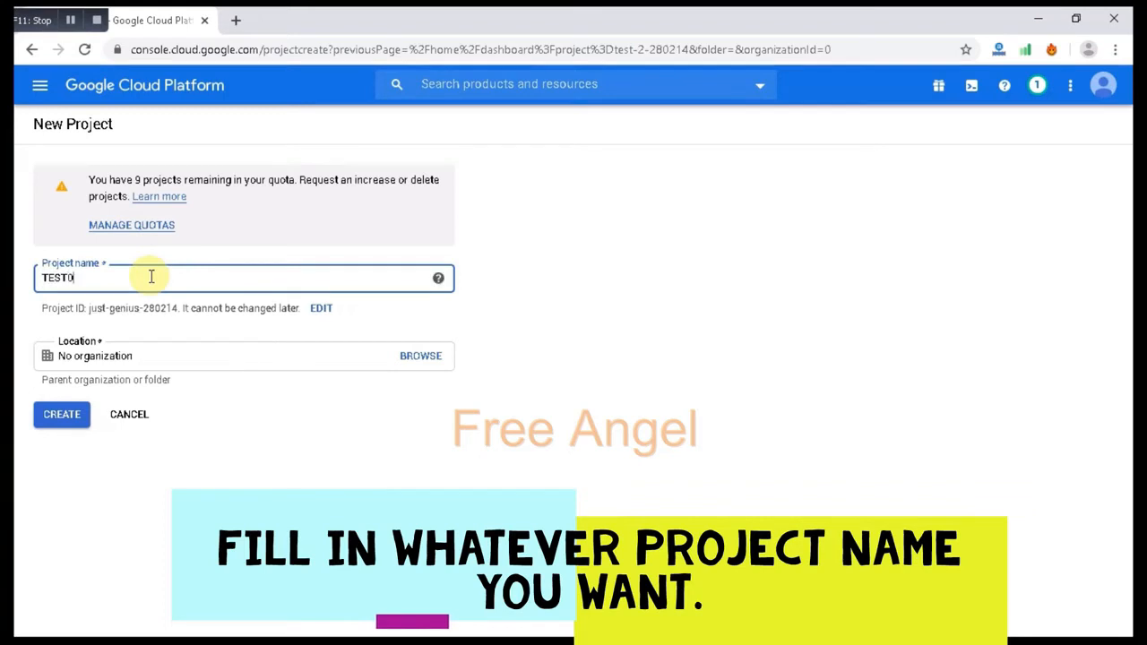
key("BackSpace")
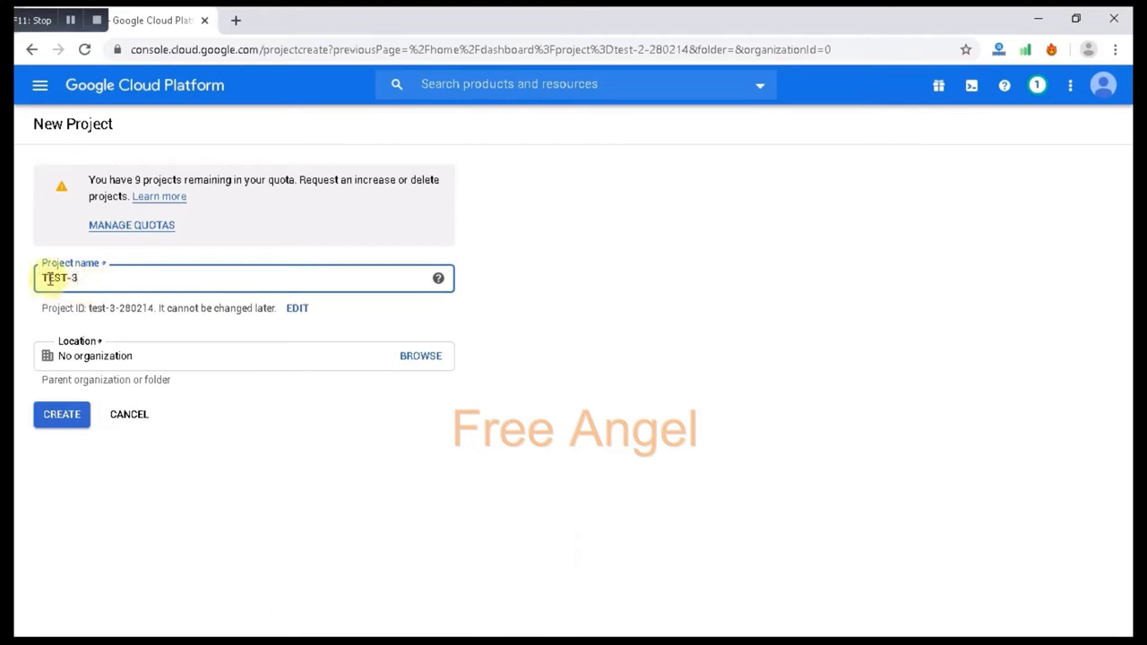
left_click(61, 417)
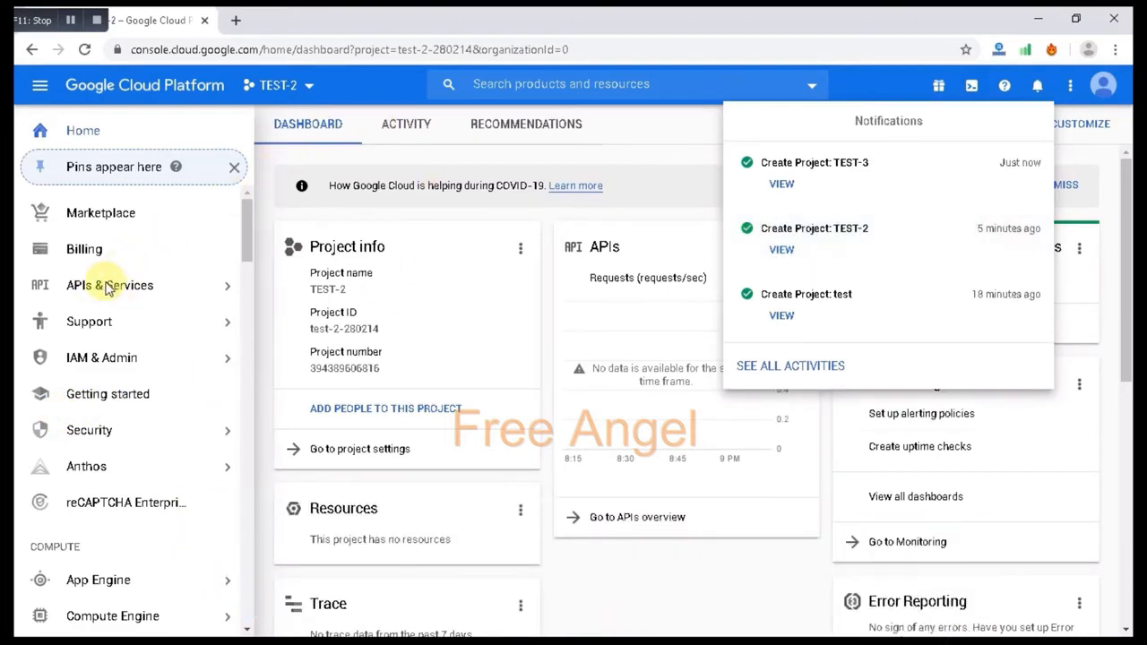
Step: Go to the APIs & Services dashboard and open the API Library to enable APIs and services
left_click(166, 294)
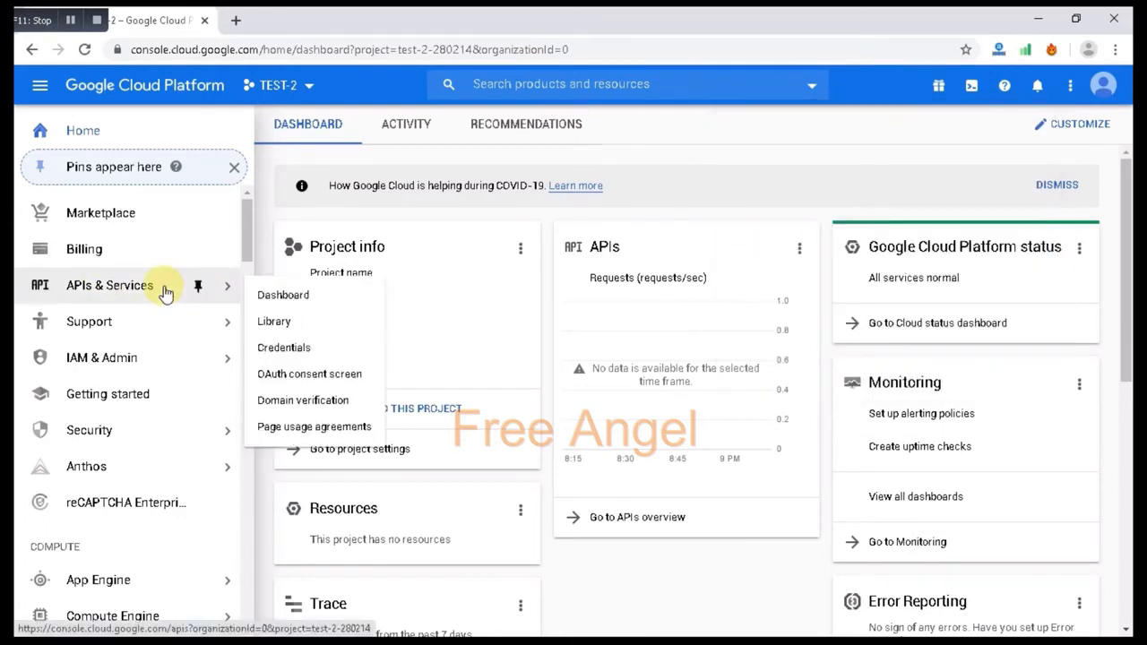
left_click(303, 302)
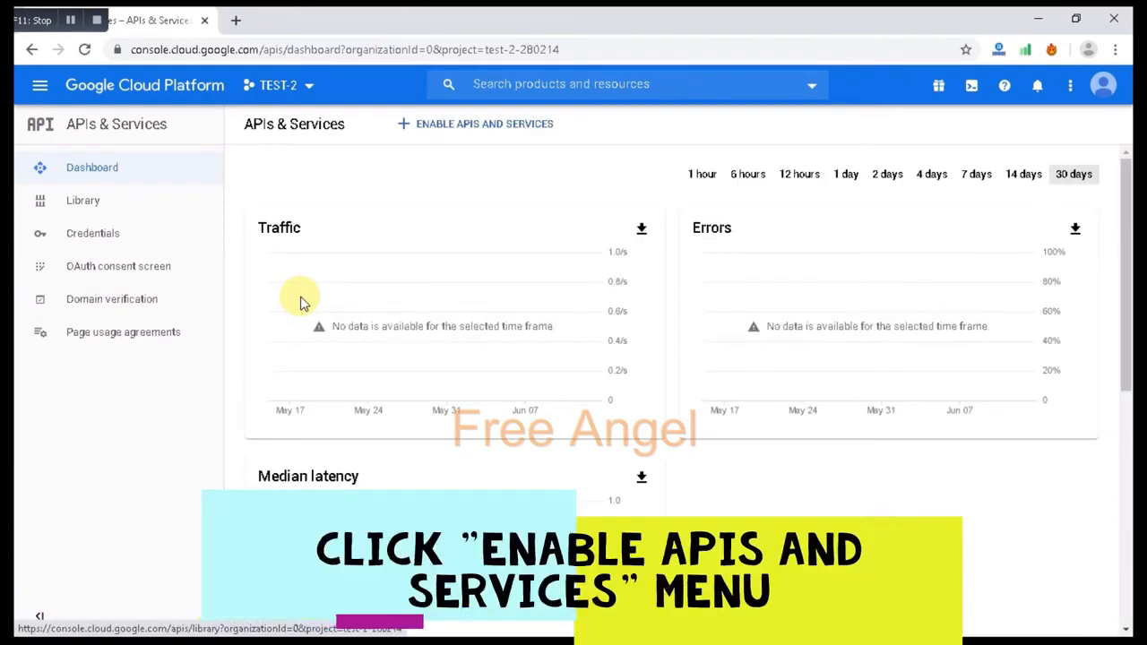
left_click(479, 132)
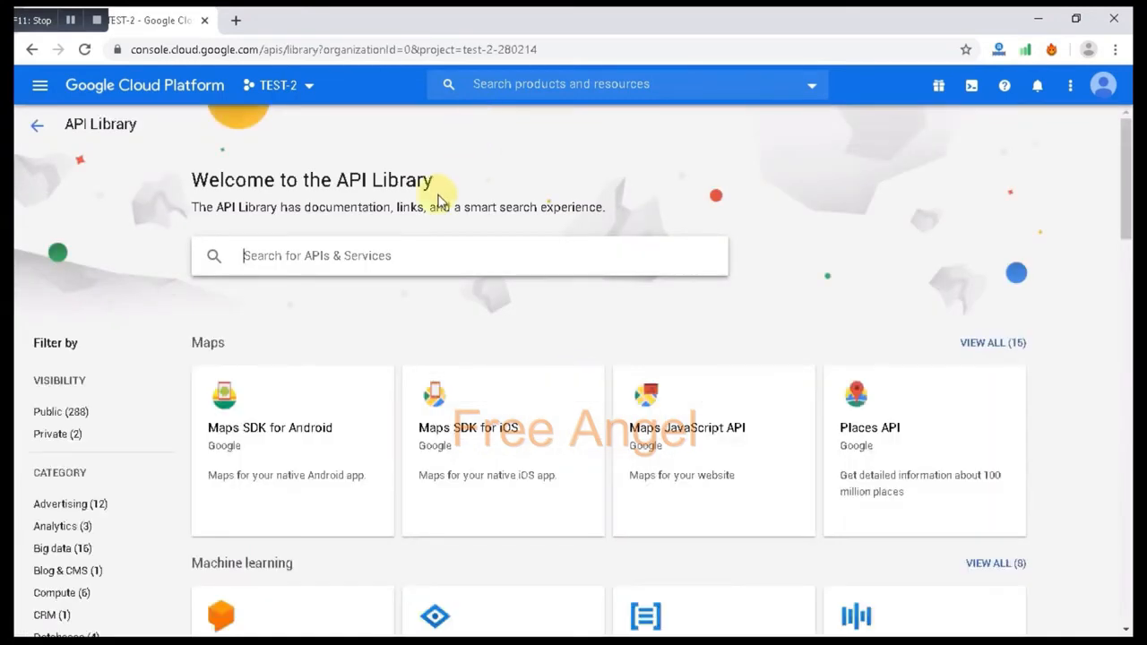
Step: Search the API Library for "youtube" and enable YouTube Data API v3 for the current project
left_click(361, 255)
type("yutub")
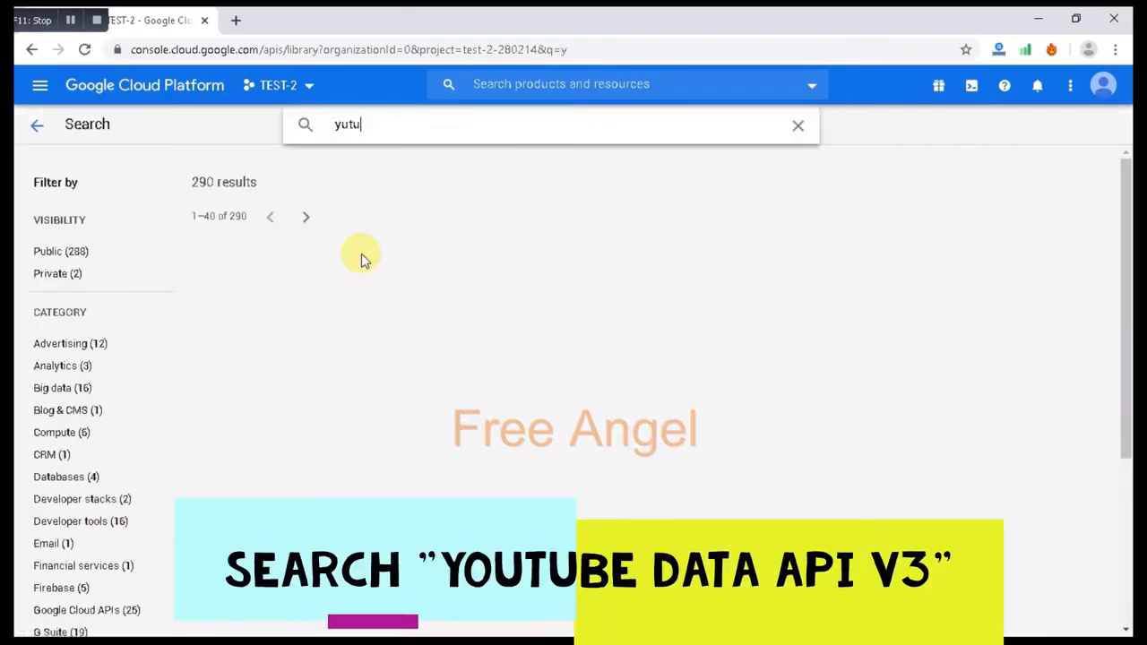
key("BackSpace")
key("BackSpace")
key("BackSpace")
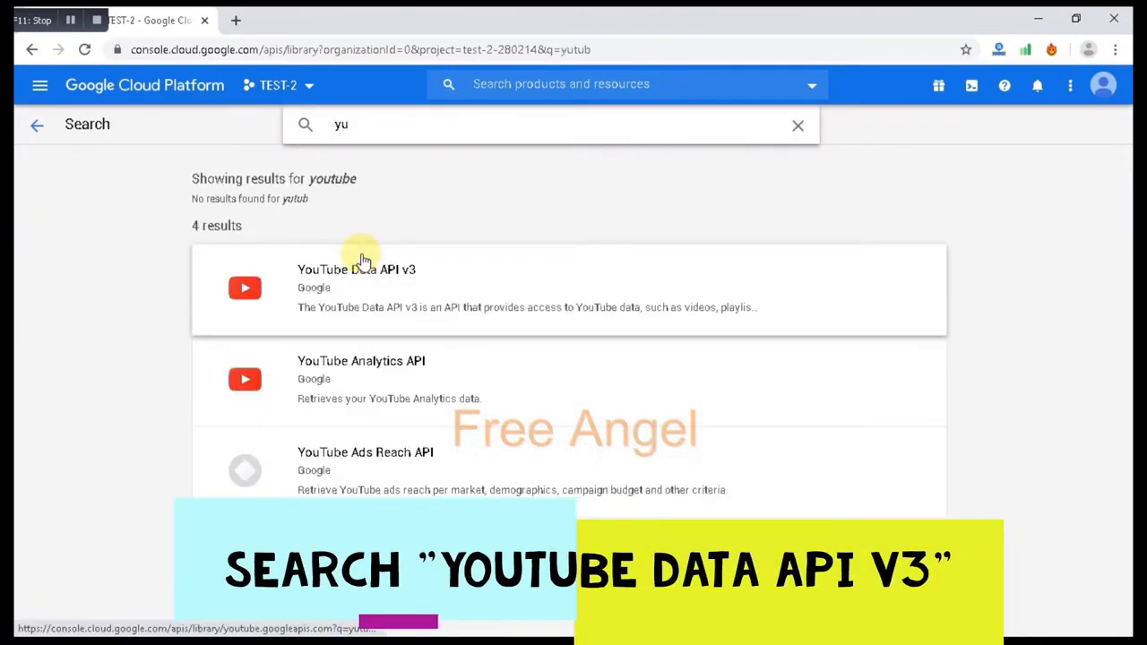
key("BackSpace")
type("ou")
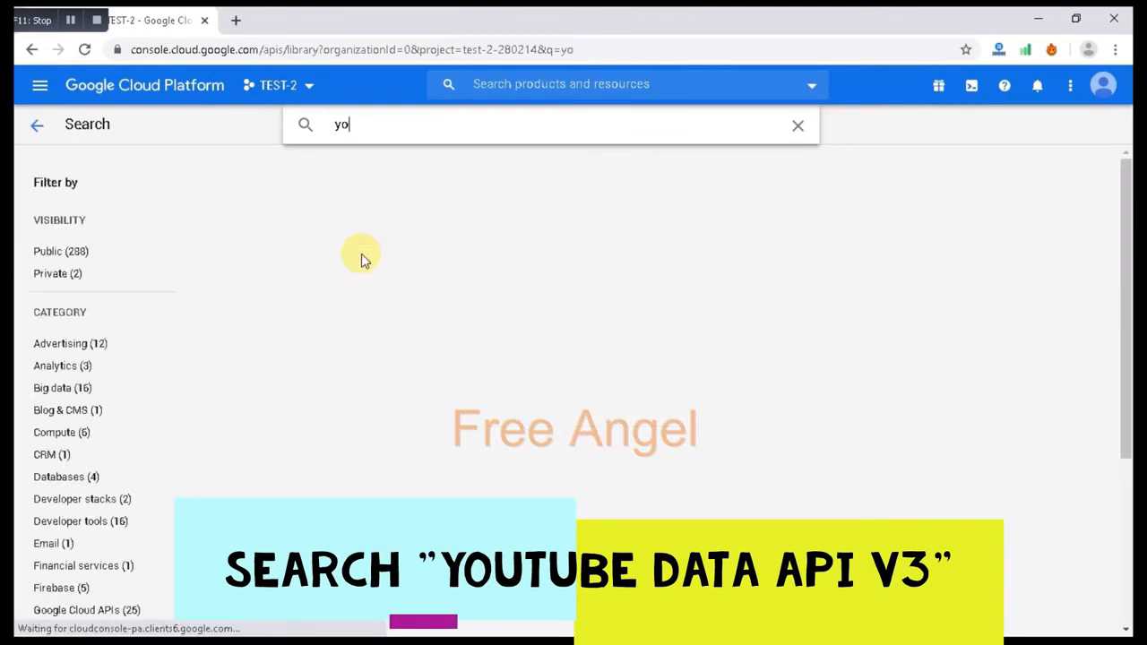
type("tube")
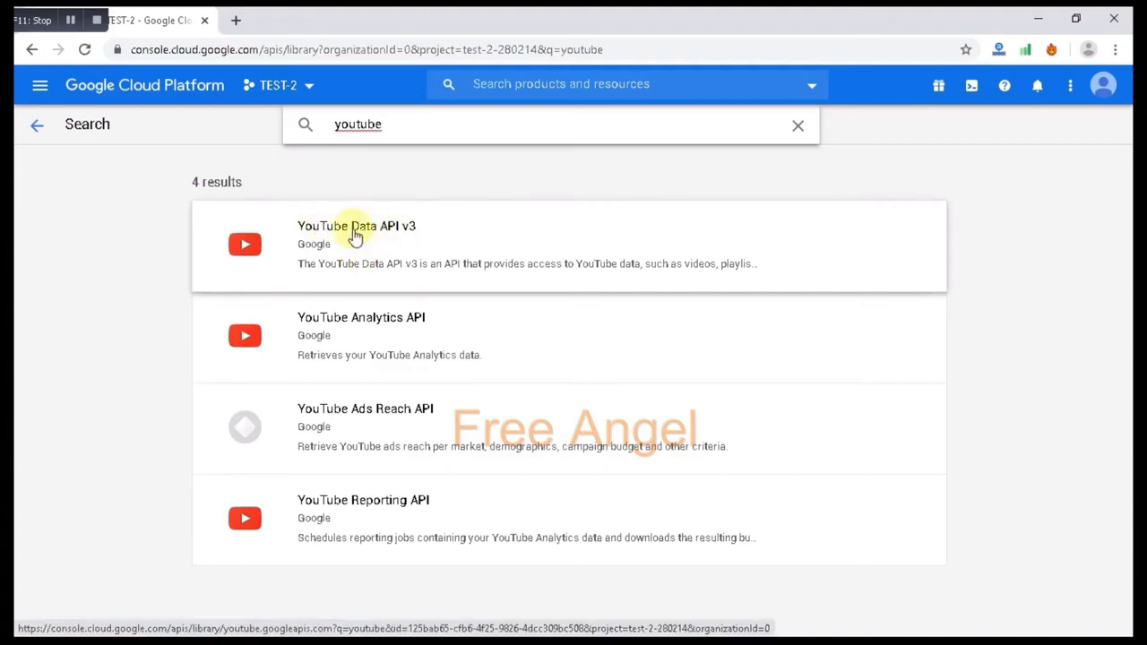
left_click(377, 245)
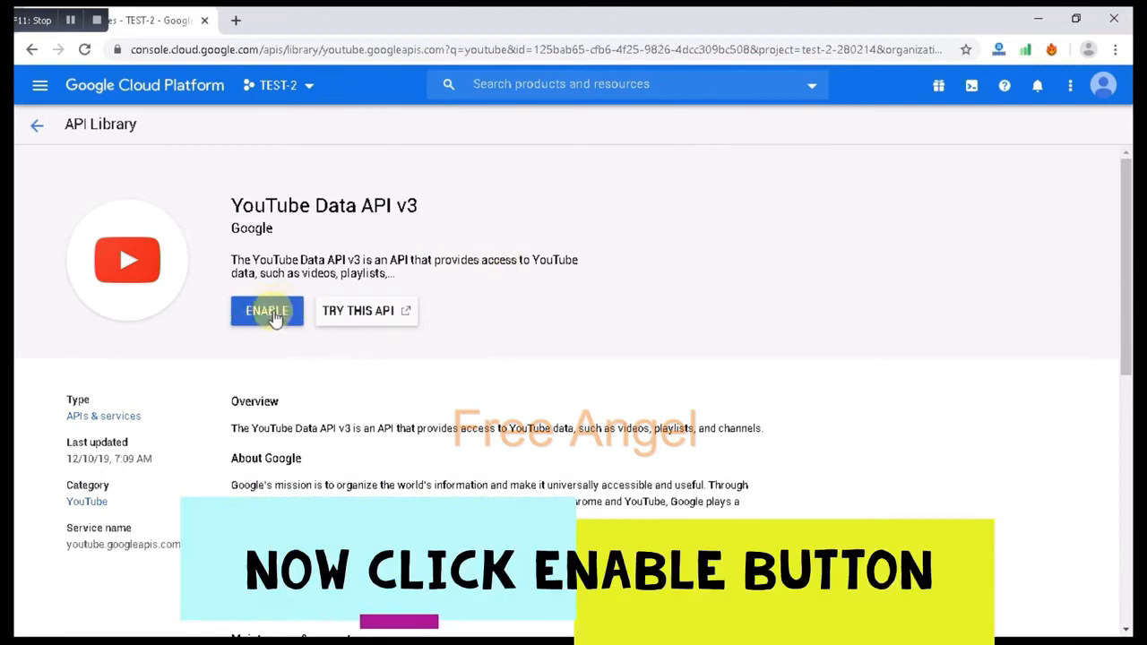
left_click(267, 314)
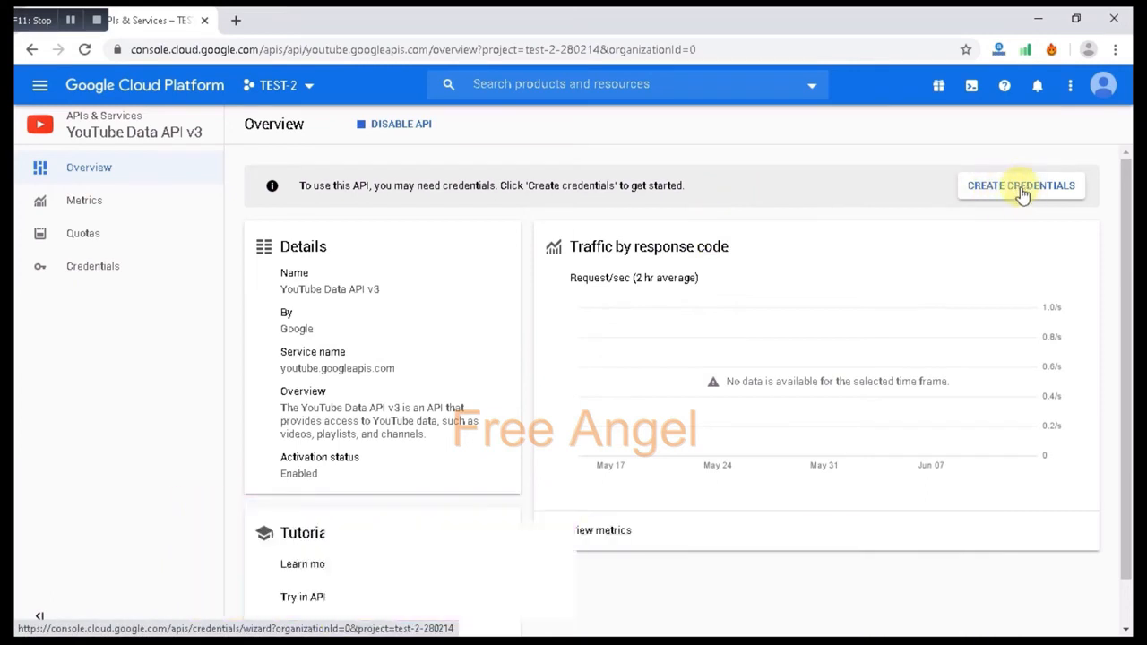
Step: Create credentials for YouTube Data API v3, called from Web browser (Javascript) and accessing Public data
left_click(1023, 189)
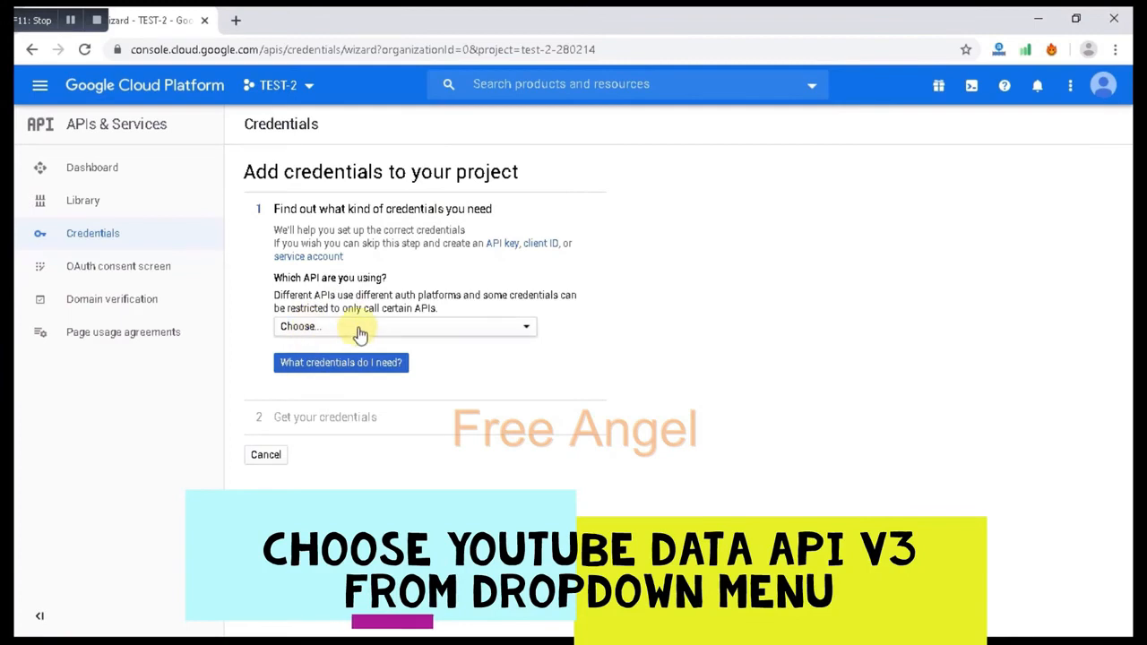
left_click(523, 334)
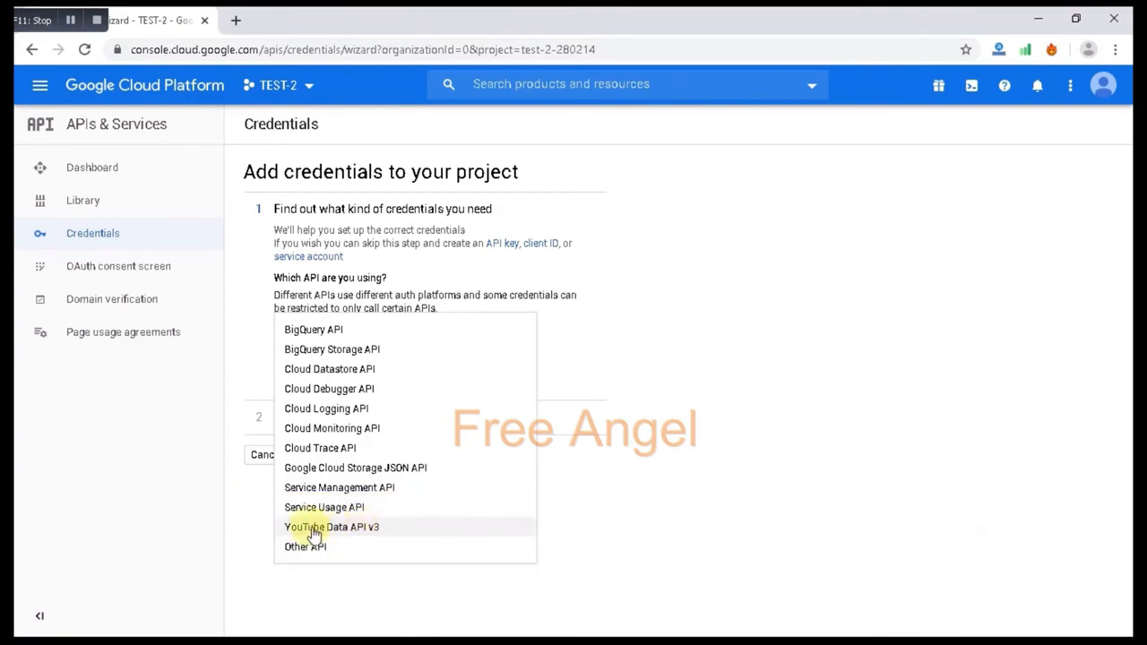
left_click(368, 534)
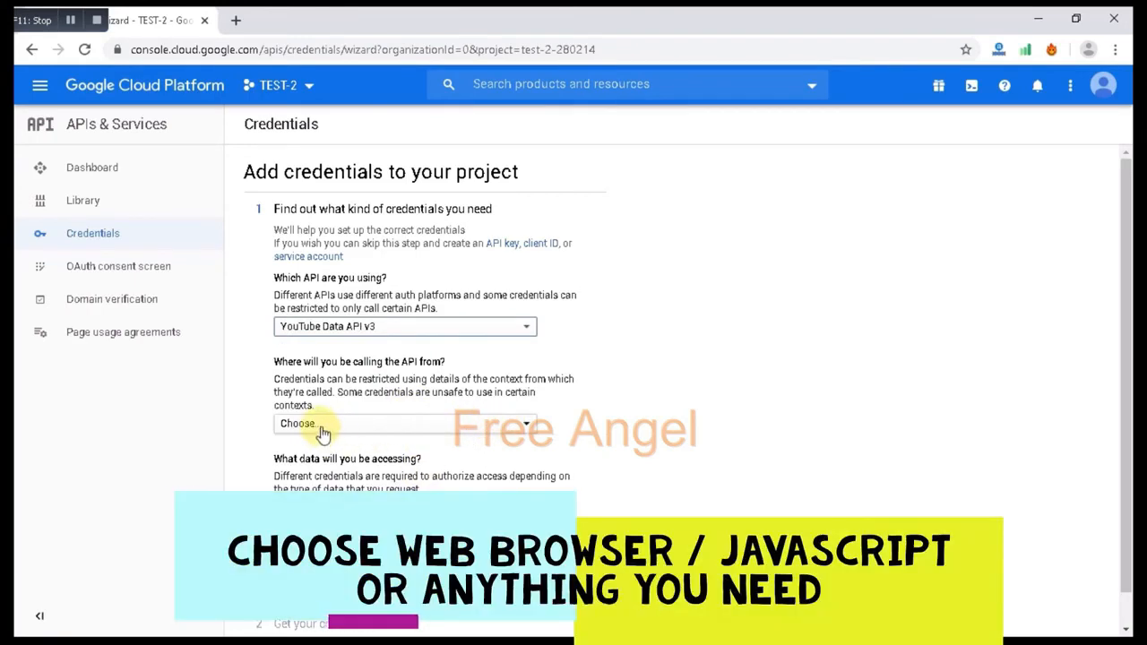
left_click(518, 430)
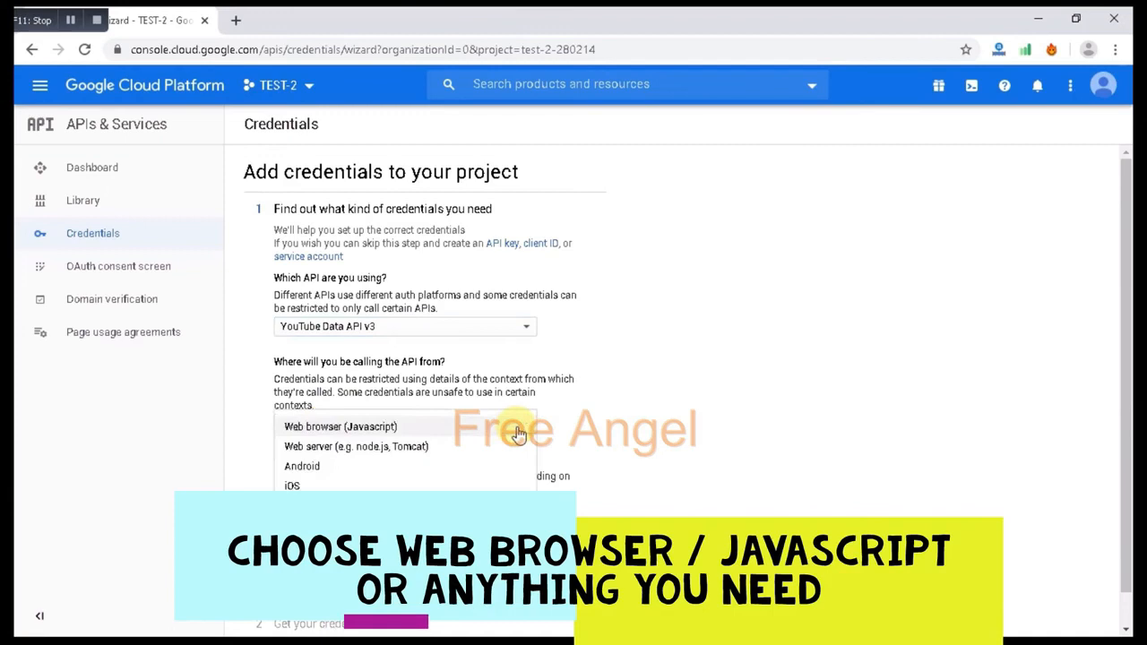
left_click(357, 428)
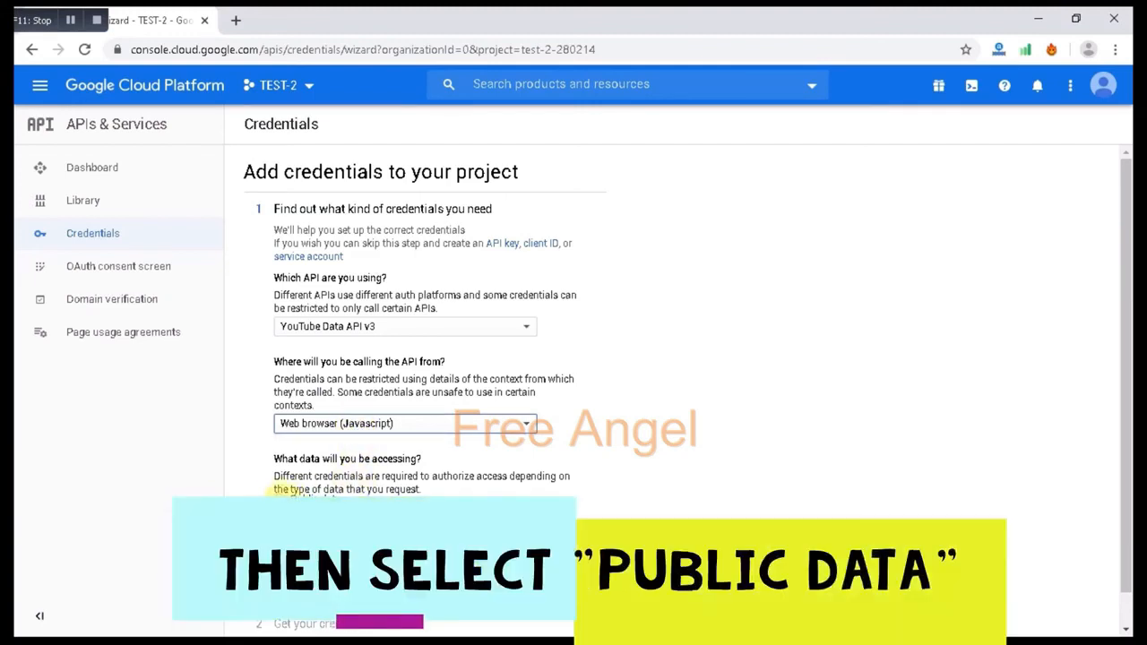
left_click(282, 502)
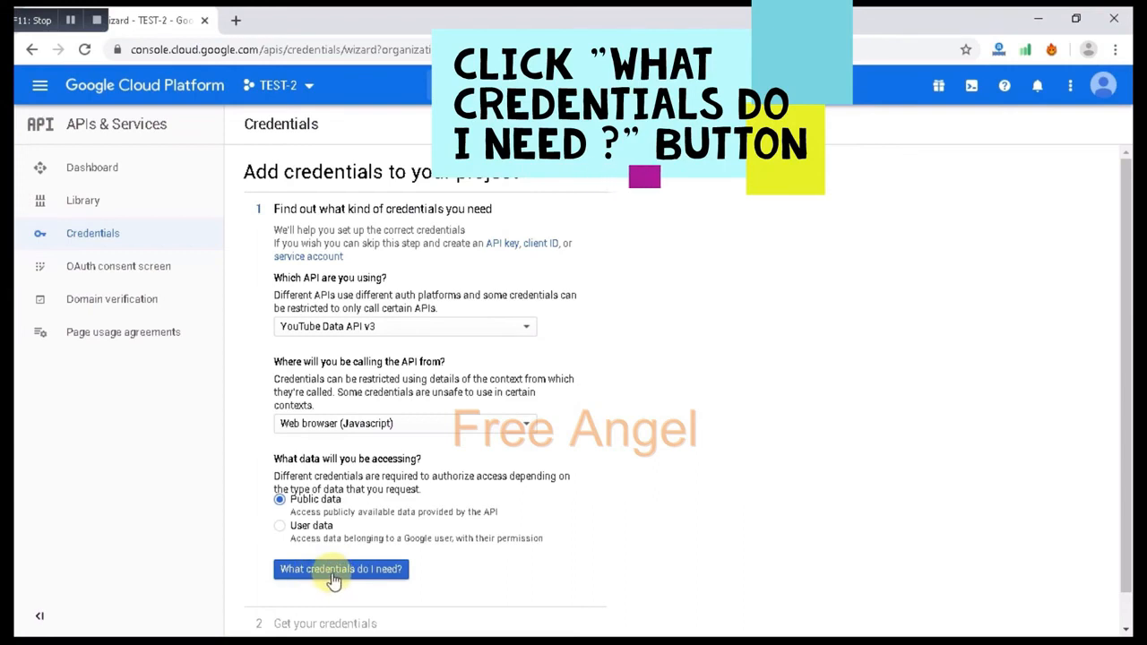
left_click(332, 571)
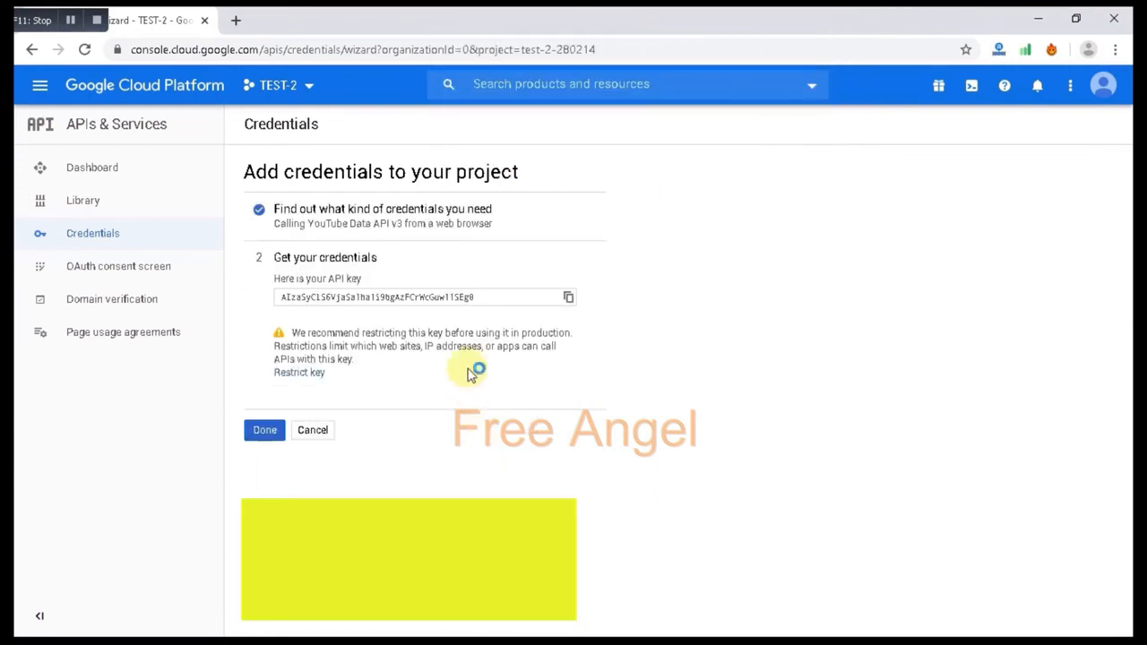
Step: Select the generated API key and finish the credentials wizard
left_click(465, 299)
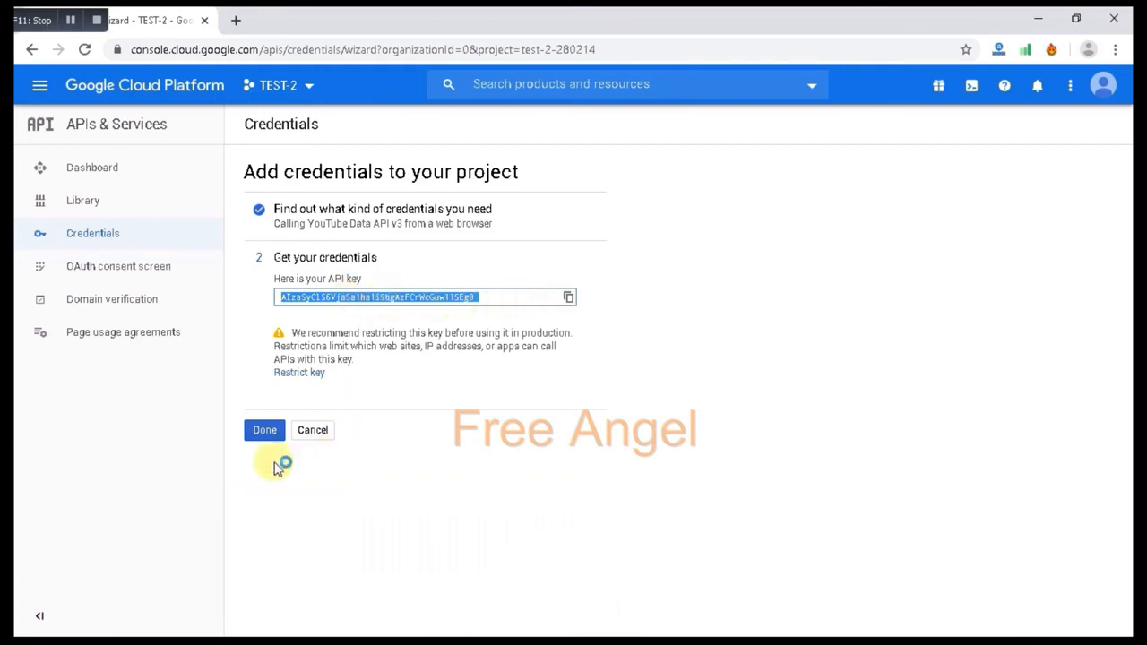
left_click(259, 432)
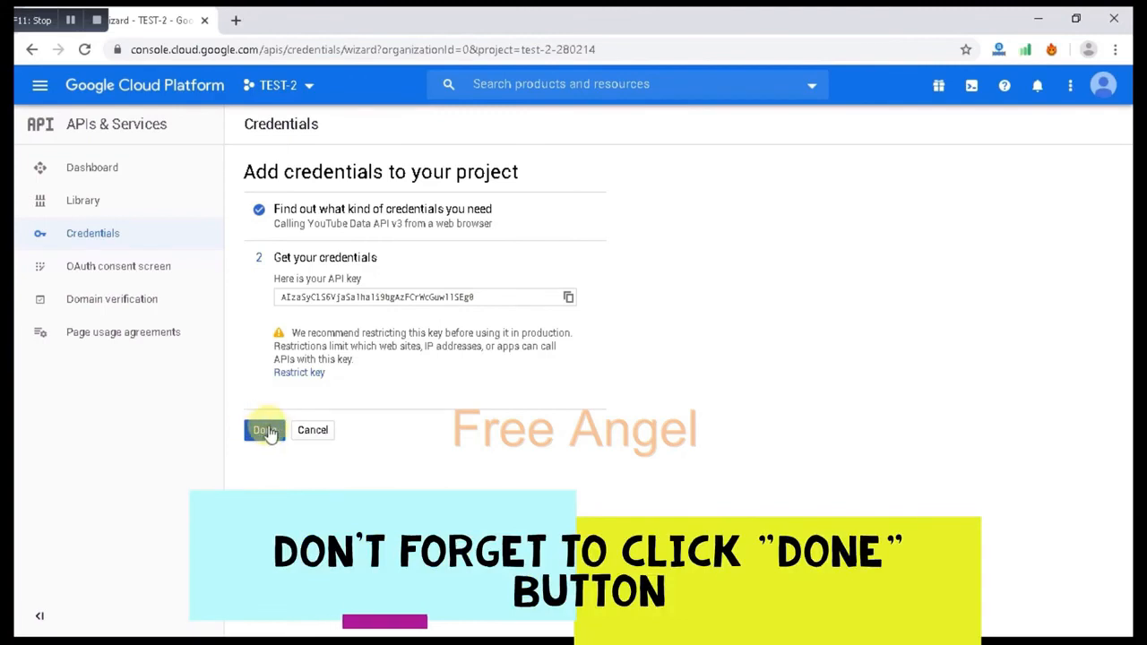
left_click(255, 431)
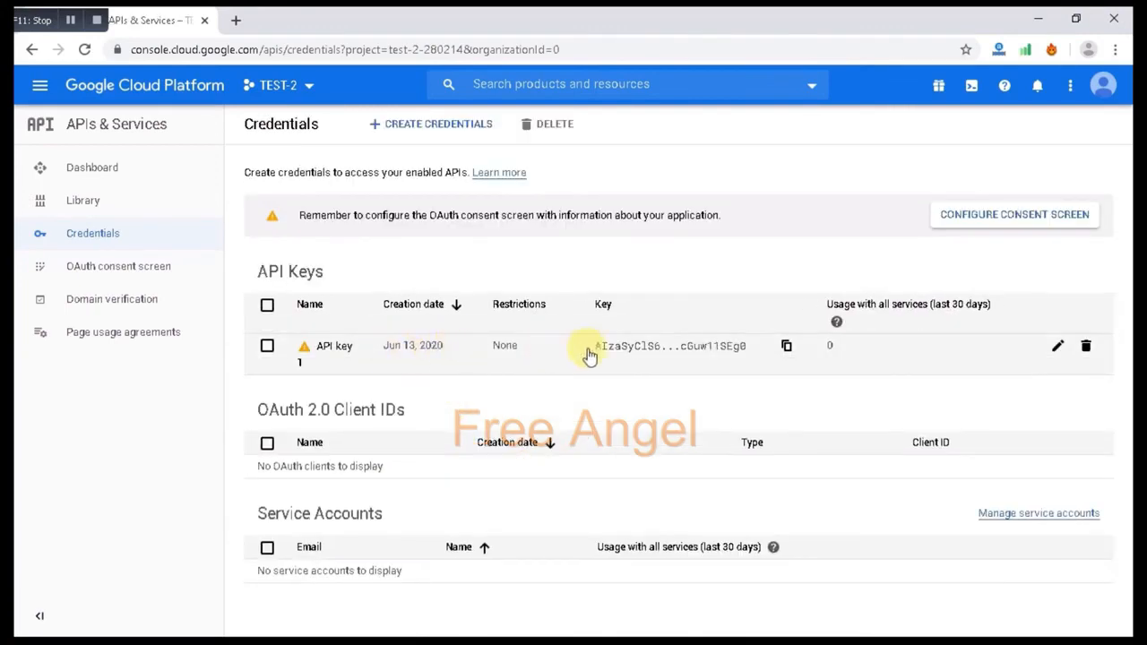
Step: Copy the new API key from the API Keys list to the clipboard
left_click(692, 354)
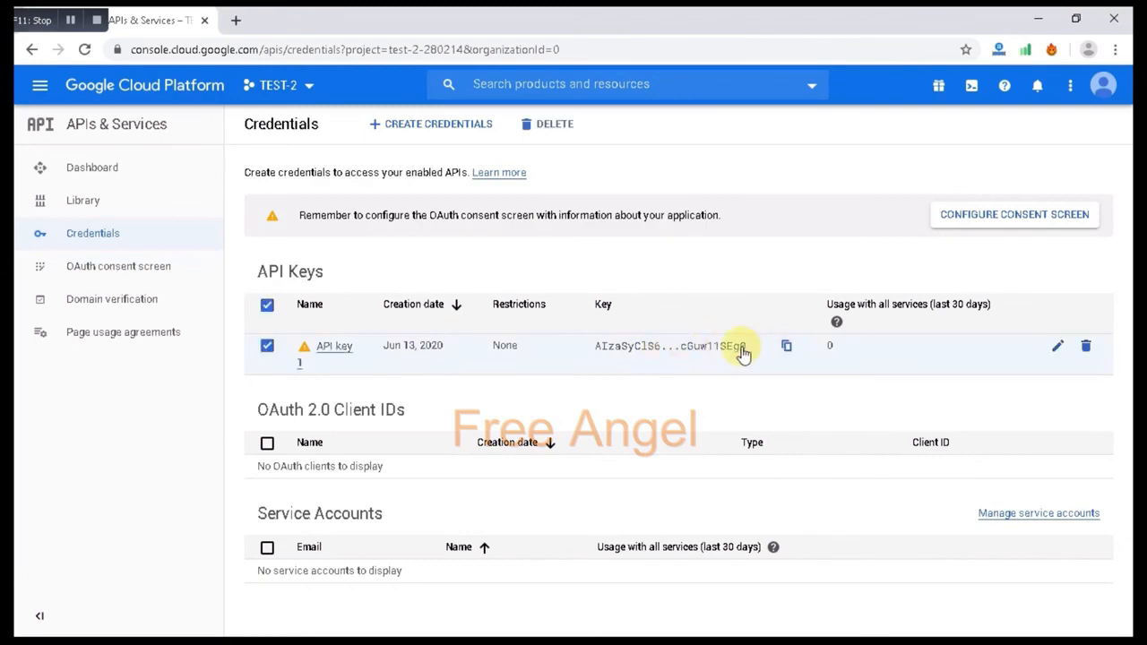
double_click(743, 351)
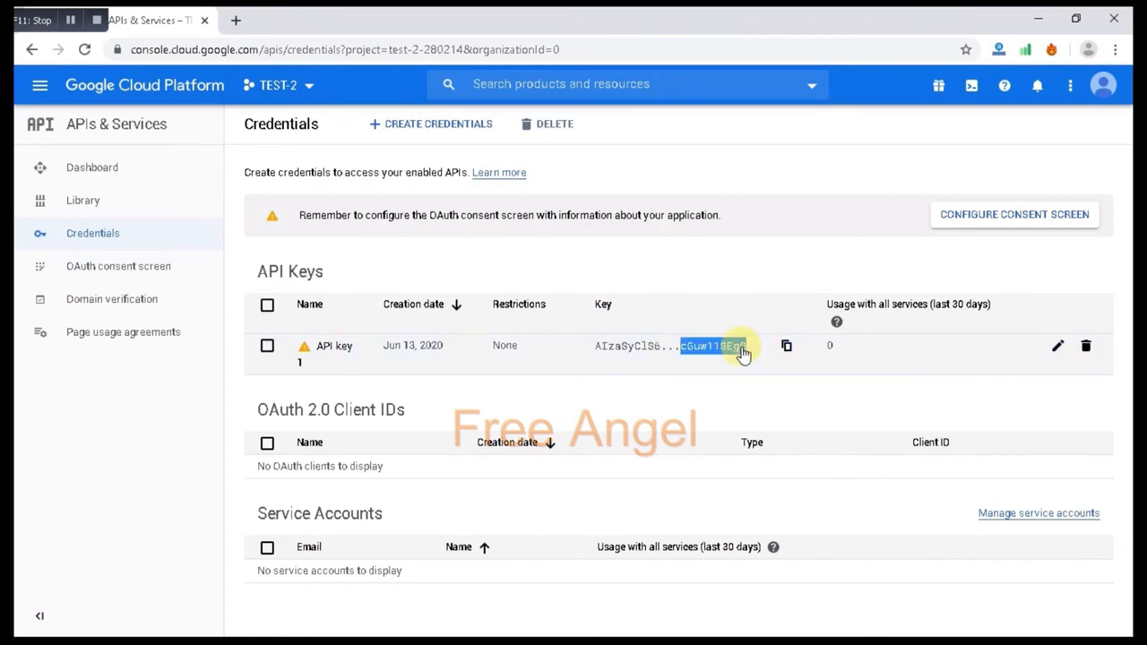
left_click(787, 349)
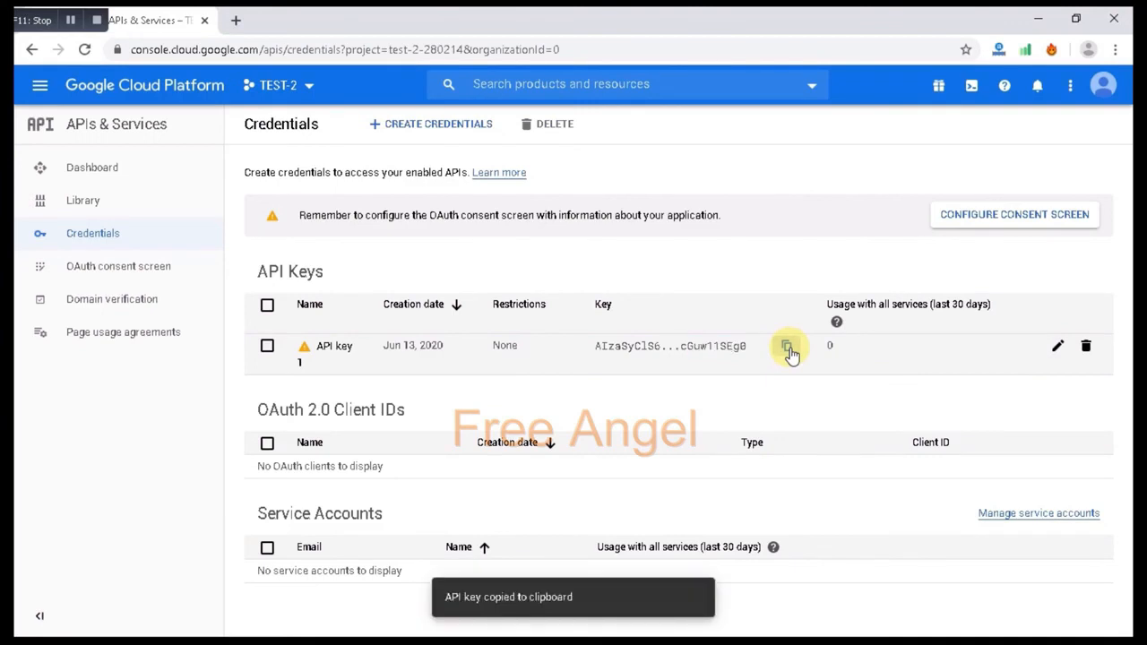